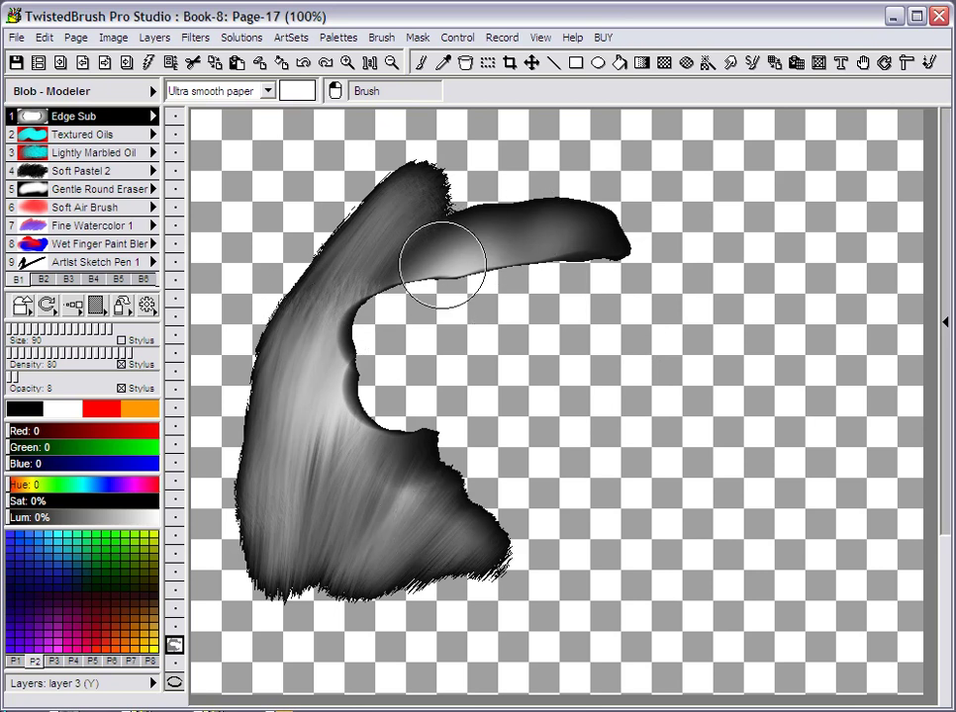
click(152, 118)
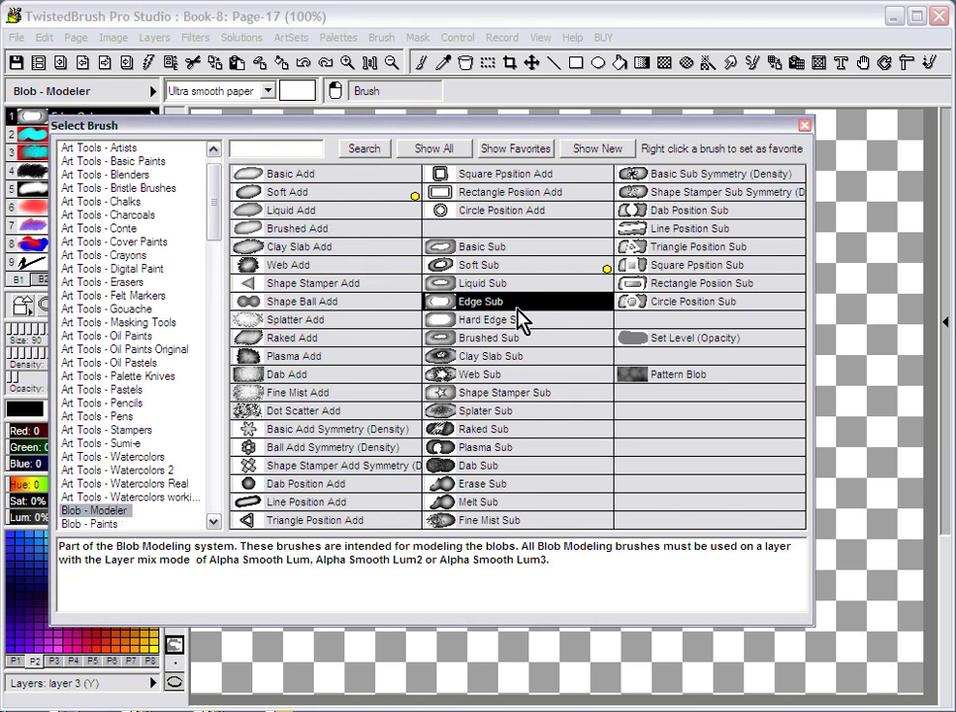
click(804, 126)
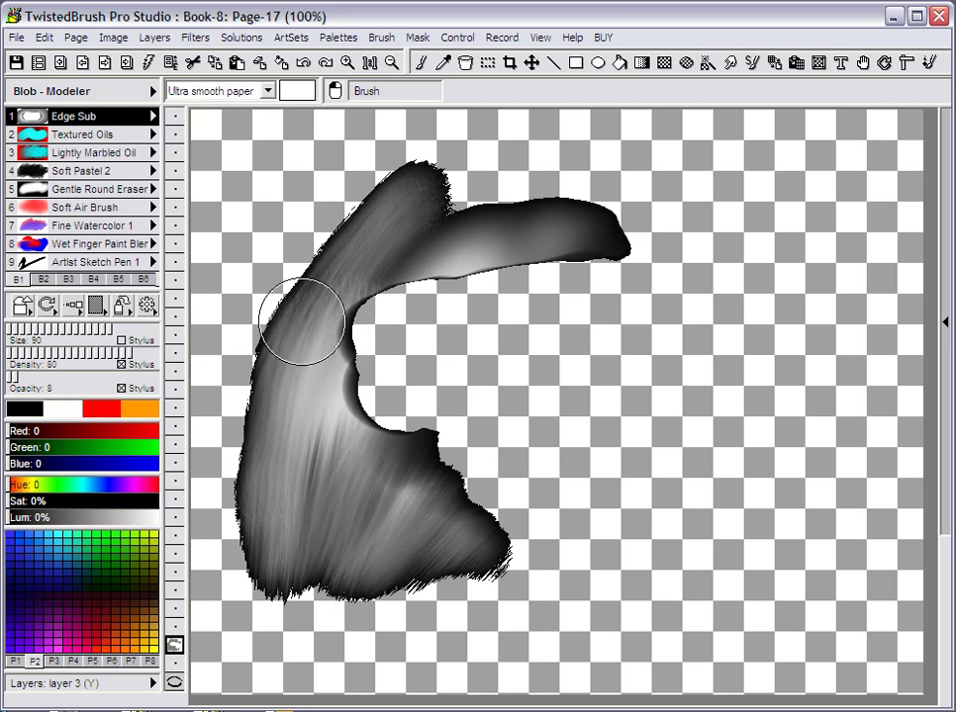
mouse_move(386, 257)
mouse_down()
mouse_move(359, 291)
mouse_move(310, 385)
mouse_move(256, 436)
mouse_move(455, 237)
mouse_move(423, 229)
mouse_move(289, 425)
mouse_move(307, 510)
mouse_move(267, 390)
mouse_move(287, 290)
mouse_move(418, 212)
mouse_move(561, 208)
mouse_move(354, 295)
mouse_move(308, 518)
mouse_move(330, 581)
mouse_up()
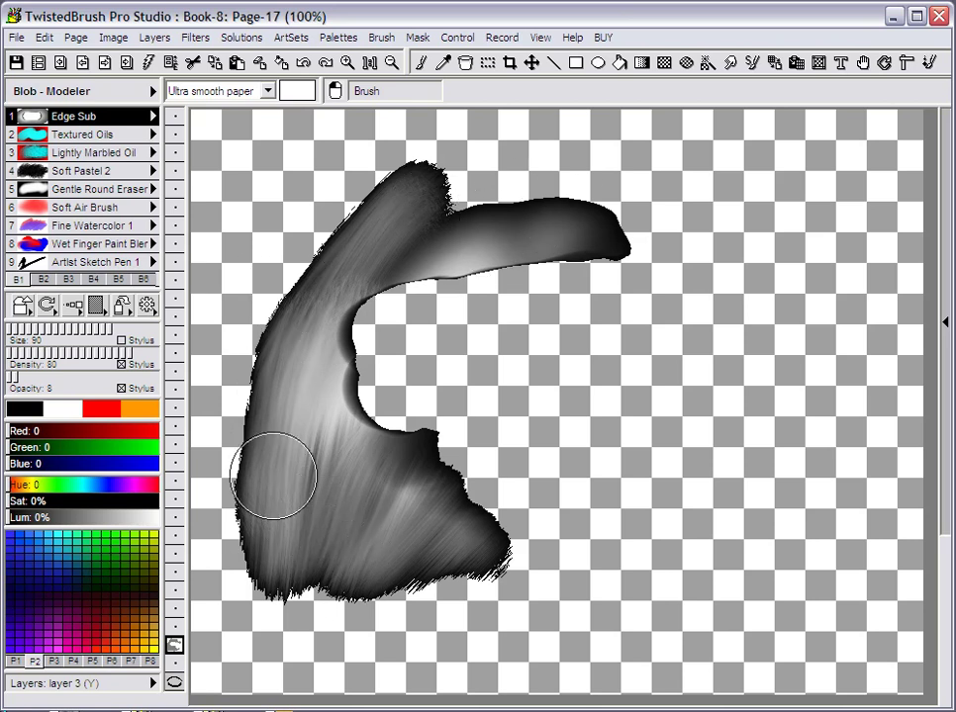
mouse_move(191, 219)
mouse_down()
mouse_move(591, 207)
mouse_move(604, 238)
mouse_move(402, 210)
mouse_up()
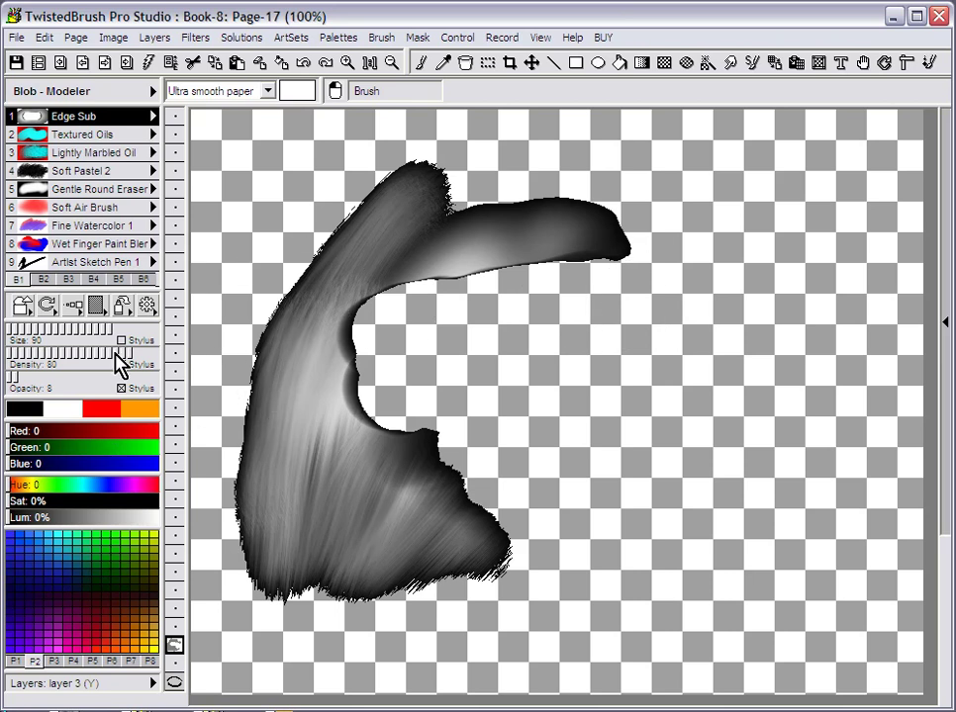
Paint a new diagonal blob to the right of the existing shape with the Basic Add brush from Blob - Modeler.
click(152, 135)
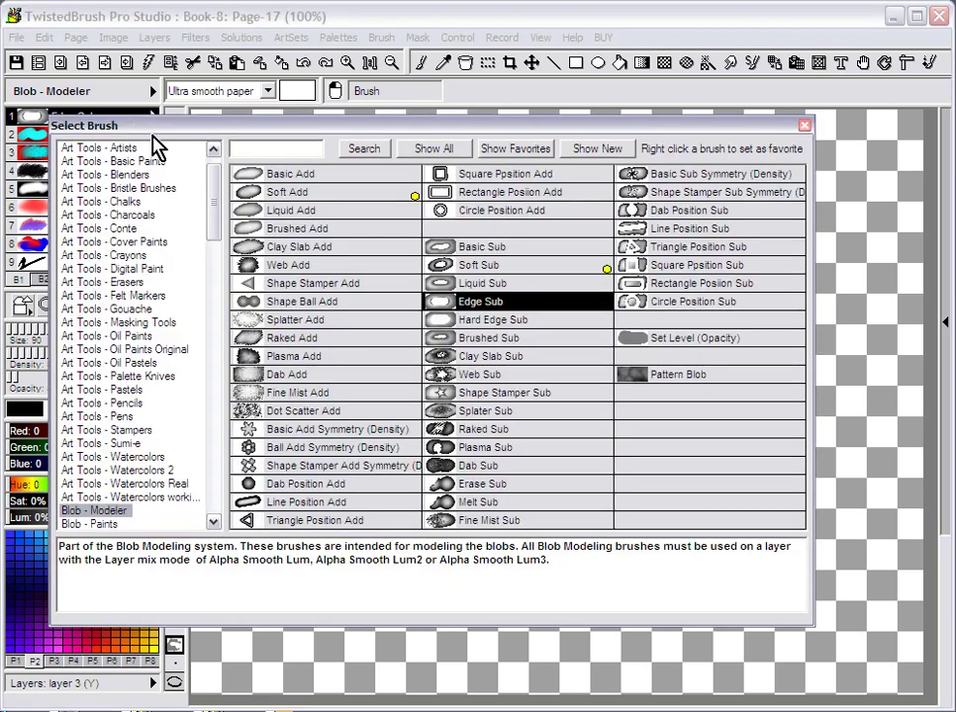
click(345, 178)
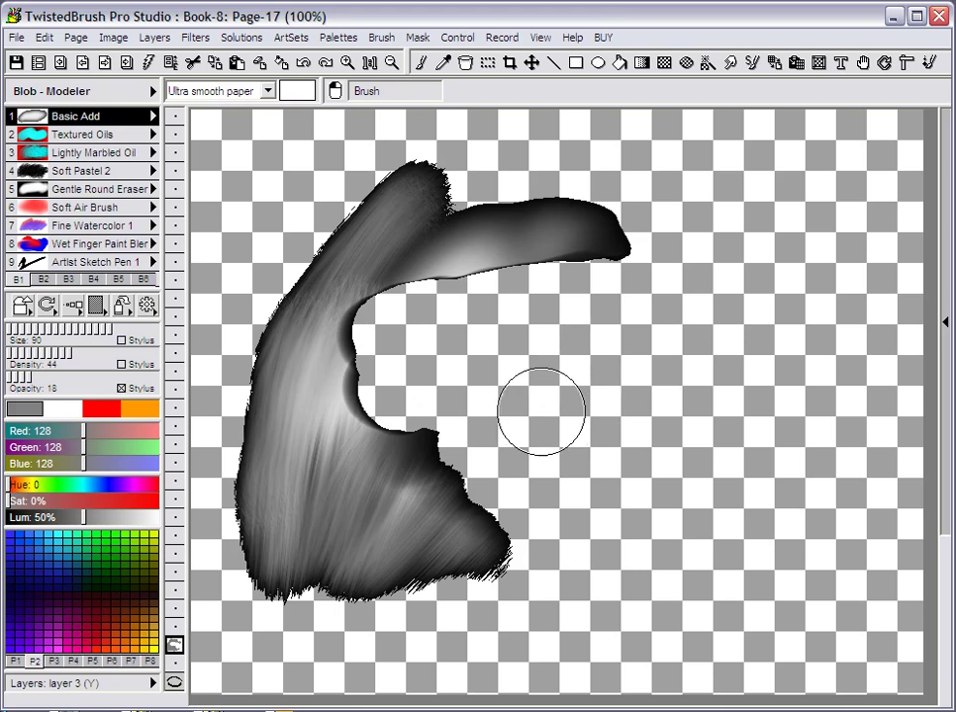
mouse_move(540, 415)
mouse_down()
mouse_move(623, 344)
mouse_move(517, 433)
mouse_move(644, 330)
mouse_move(548, 448)
mouse_move(690, 344)
mouse_move(677, 307)
mouse_move(515, 398)
mouse_move(695, 319)
mouse_move(628, 379)
mouse_move(598, 371)
mouse_move(685, 313)
mouse_move(691, 297)
mouse_move(594, 363)
mouse_move(692, 301)
mouse_move(698, 351)
mouse_up()
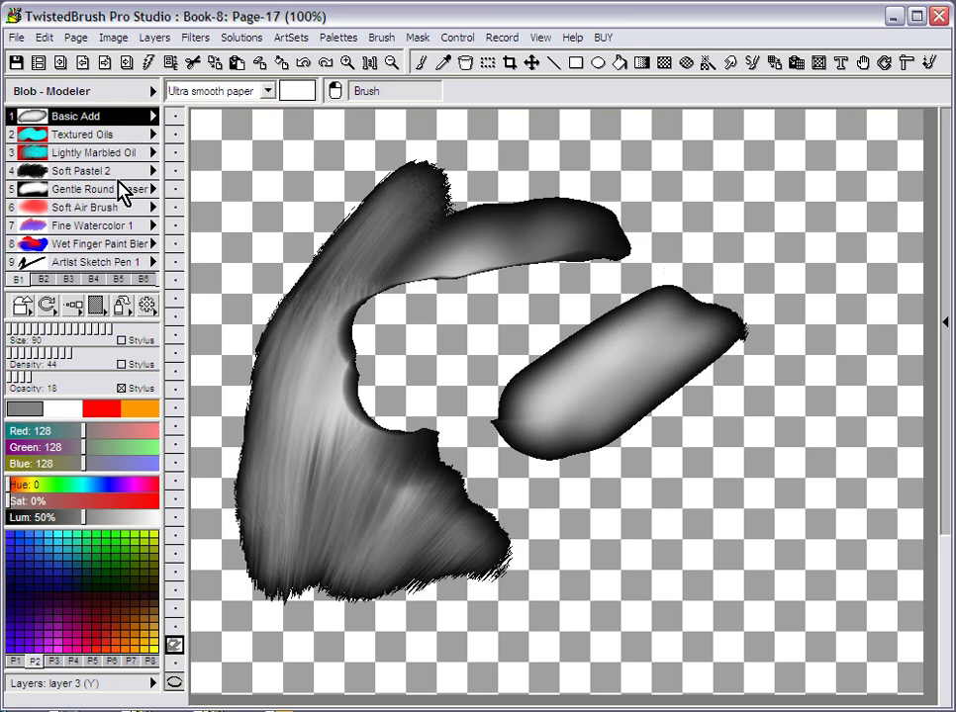
Push the edges of the upper arm and the separate diagonal blob into new contours with the Shaper brush from Blob - Shaper.
click(118, 123)
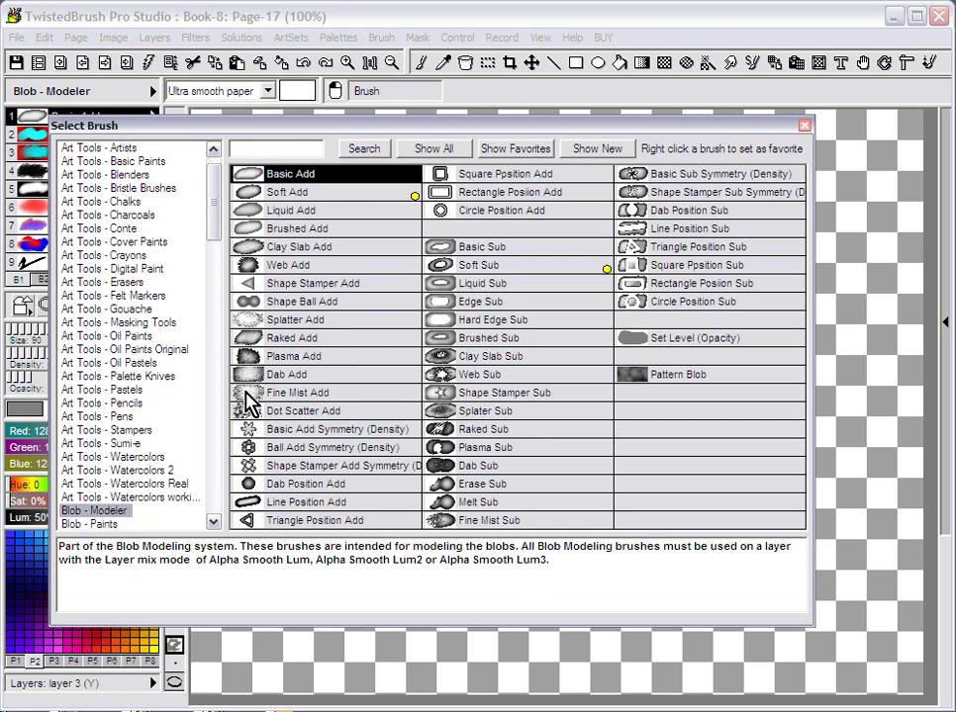
scroll(222, 247, down, 5)
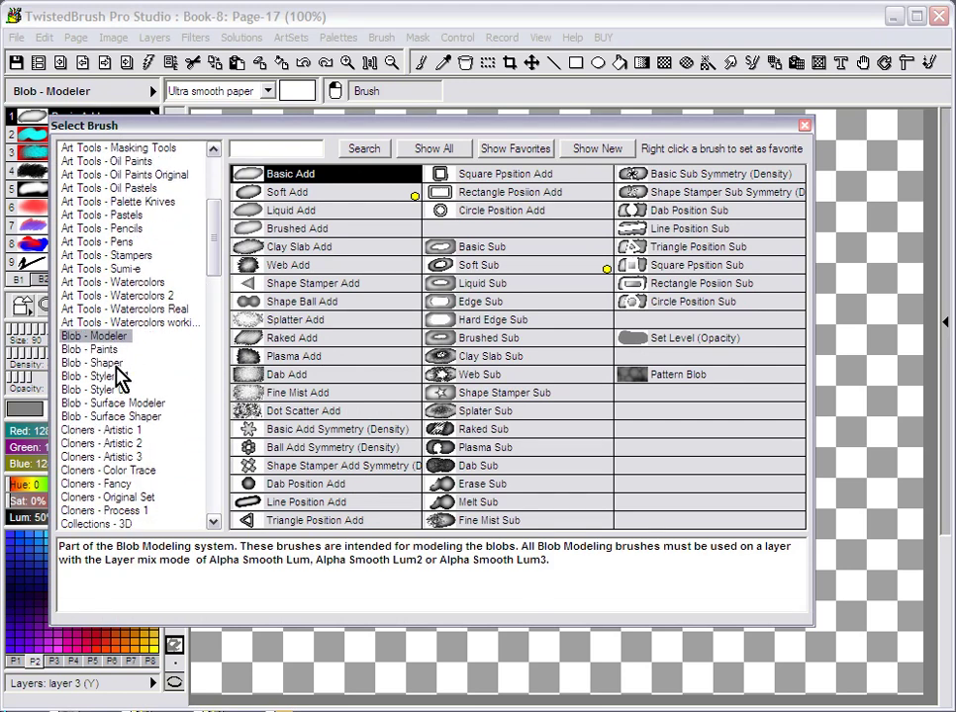
click(114, 365)
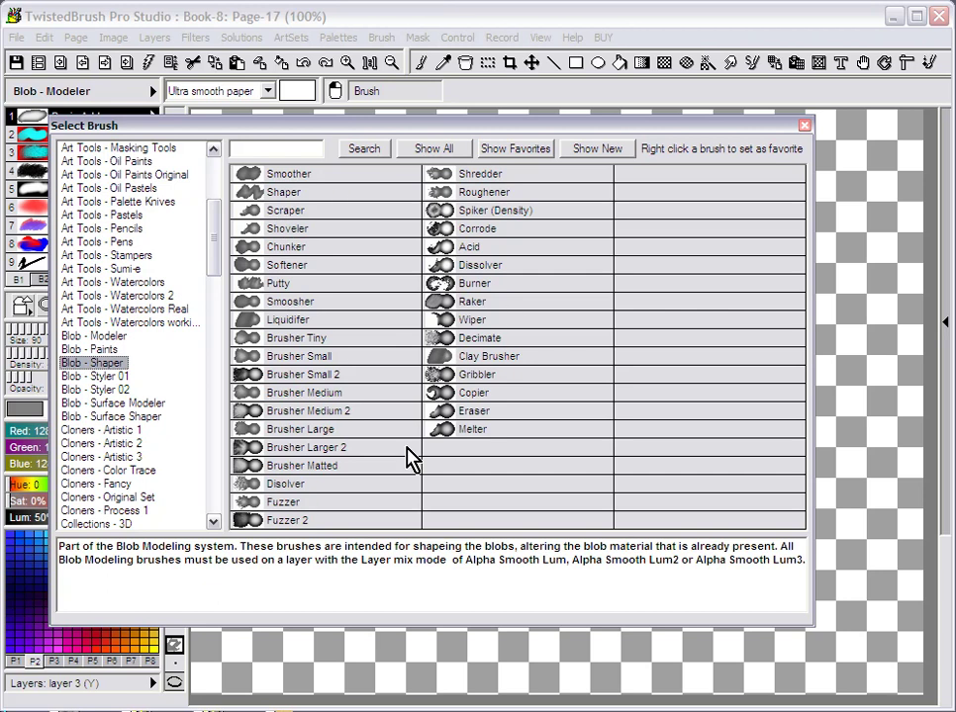
click(297, 194)
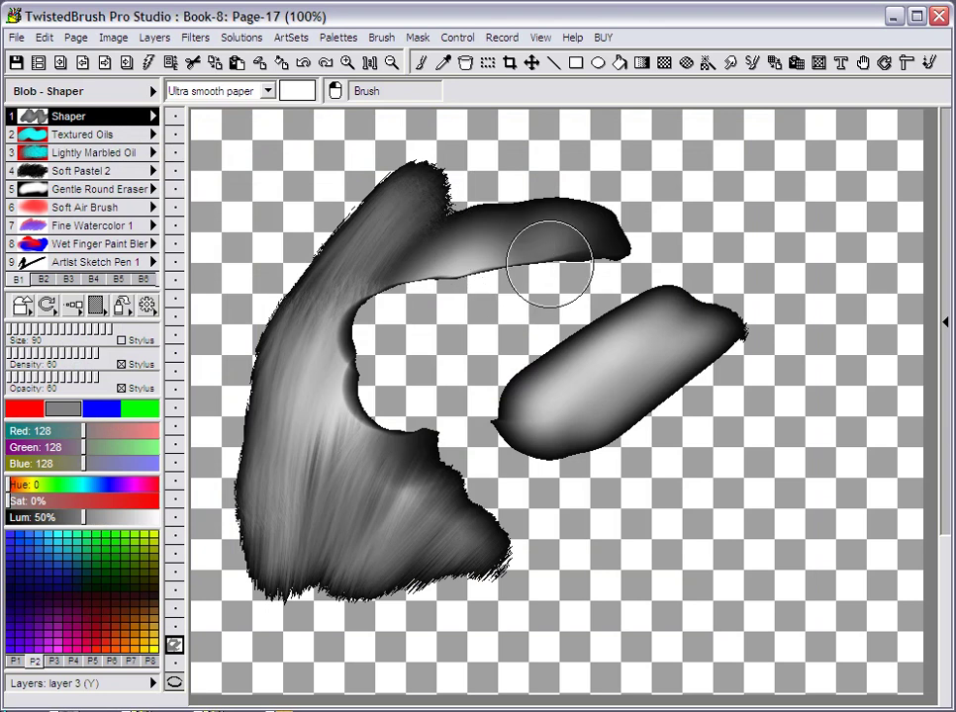
mouse_move(528, 254)
mouse_down()
mouse_move(672, 286)
mouse_move(671, 306)
mouse_move(468, 250)
mouse_up()
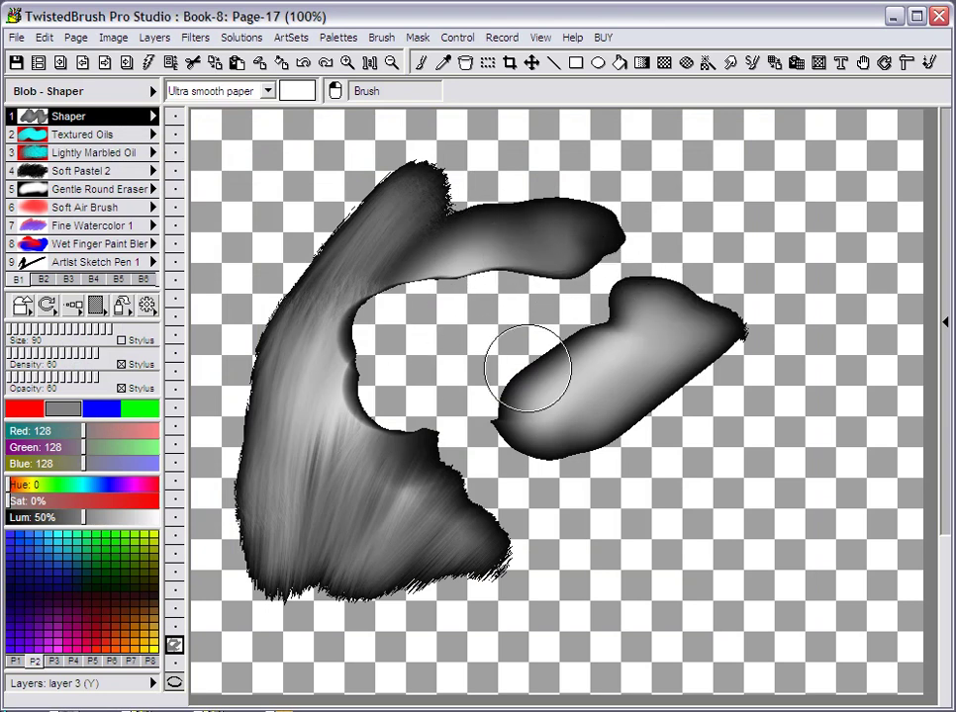
mouse_move(350, 443)
mouse_down()
mouse_move(420, 364)
mouse_move(341, 444)
mouse_move(337, 406)
mouse_move(418, 338)
mouse_move(452, 325)
mouse_move(348, 335)
mouse_move(473, 281)
mouse_move(493, 301)
mouse_move(507, 292)
mouse_move(483, 275)
mouse_move(426, 291)
mouse_move(456, 293)
mouse_move(463, 330)
mouse_move(441, 364)
mouse_move(628, 277)
mouse_move(623, 238)
mouse_up()
drag(677, 195, 562, 256)
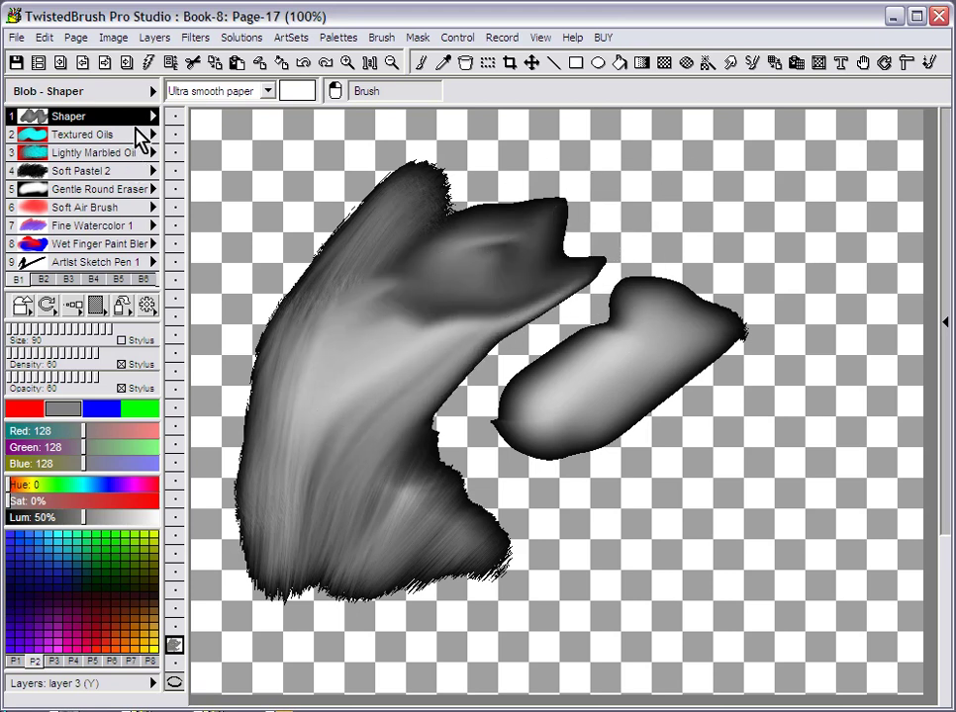
Keep the Shaper brush and stretch both blobs into pointed lobes, pulling them together into one connected form.
click(101, 124)
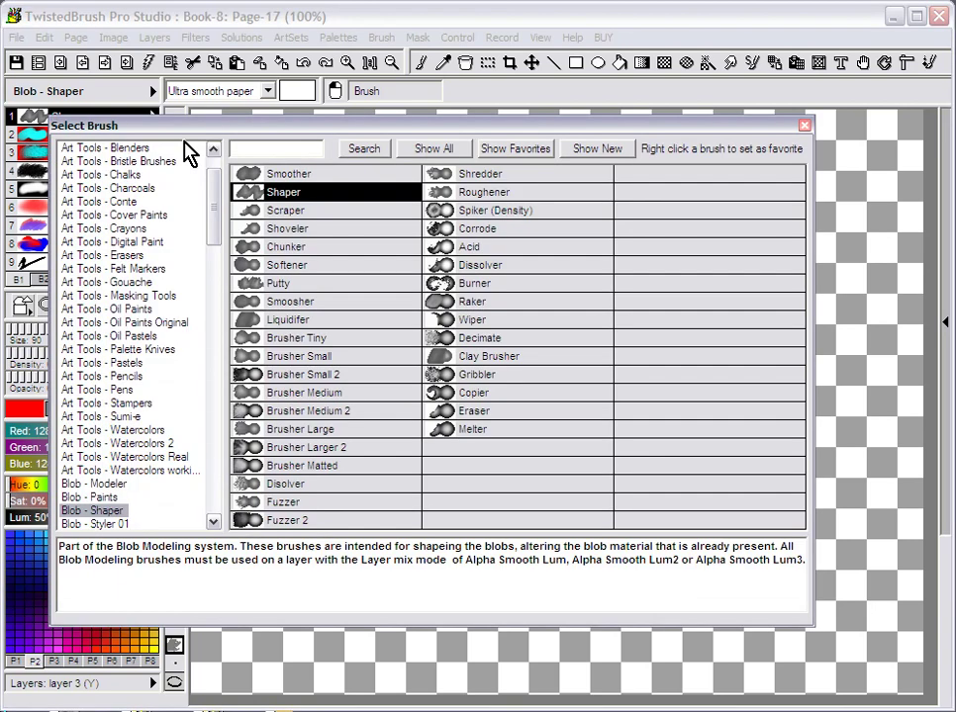
double_click(333, 205)
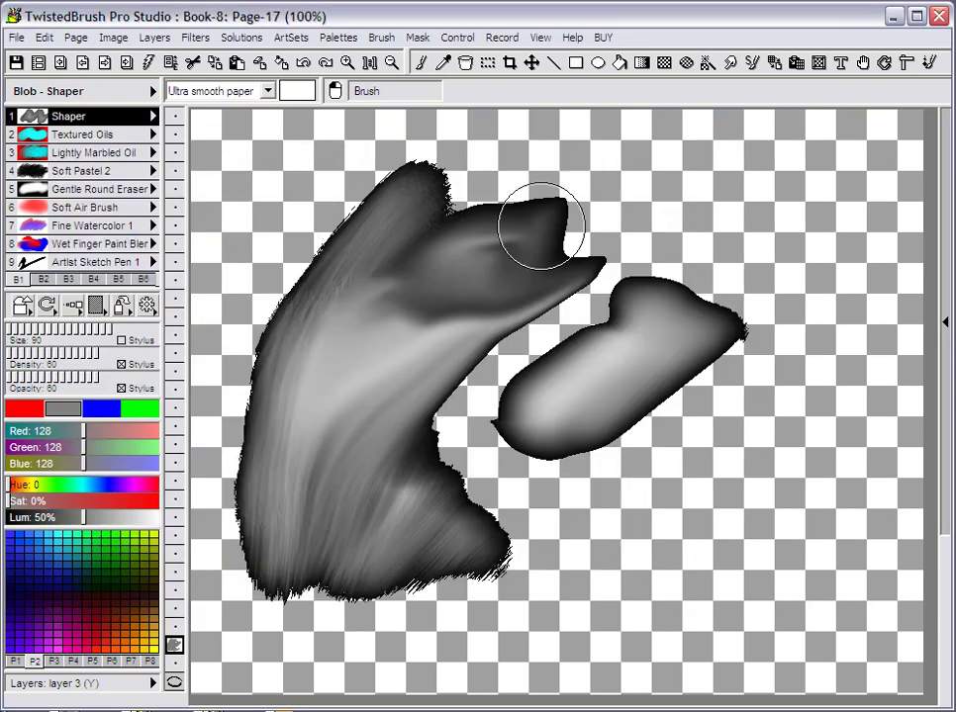
mouse_move(714, 284)
mouse_down()
mouse_move(720, 265)
mouse_move(655, 359)
mouse_move(618, 516)
mouse_move(573, 475)
mouse_move(593, 433)
mouse_move(710, 416)
mouse_move(687, 365)
mouse_move(598, 435)
mouse_move(582, 480)
mouse_move(614, 397)
mouse_move(572, 393)
mouse_move(530, 367)
mouse_move(497, 310)
mouse_move(533, 337)
mouse_move(512, 414)
mouse_move(568, 393)
mouse_move(435, 335)
mouse_move(463, 384)
mouse_move(381, 384)
mouse_move(449, 316)
mouse_move(480, 315)
mouse_move(358, 274)
mouse_move(293, 319)
mouse_move(533, 214)
mouse_move(400, 299)
mouse_move(510, 259)
mouse_move(548, 224)
mouse_move(524, 328)
mouse_move(609, 280)
mouse_move(590, 292)
mouse_move(644, 273)
mouse_move(667, 235)
mouse_move(680, 307)
mouse_move(605, 337)
mouse_move(521, 352)
mouse_up()
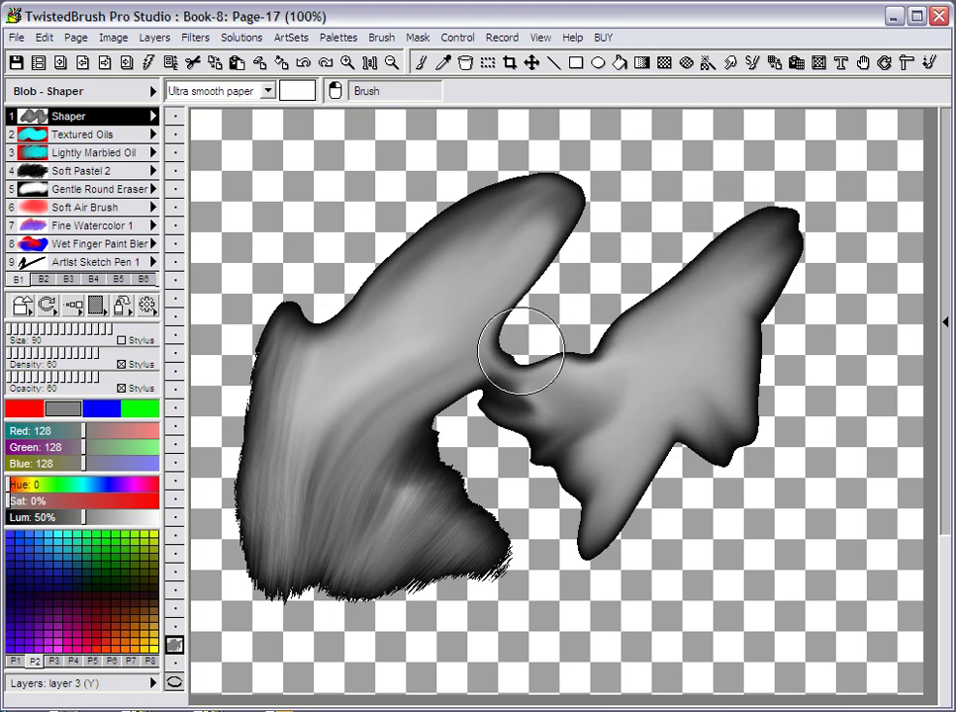
Smear the connected blob into a smoother, broader form with the Liquidifer brush from Blob - Shaper, pushing in its upper-right lobe.
click(140, 125)
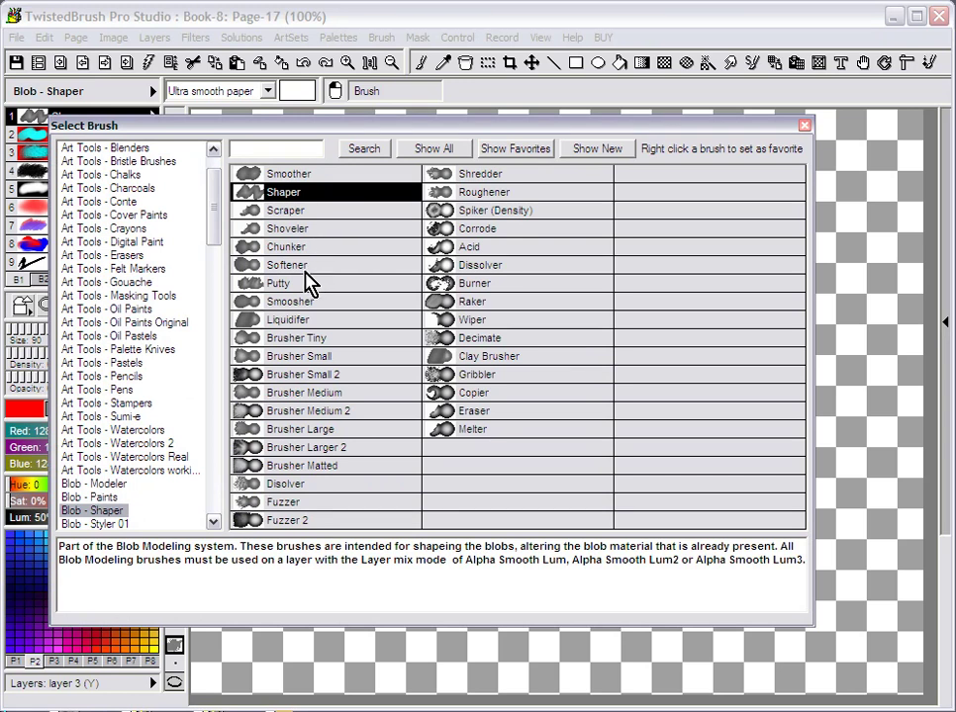
click(309, 326)
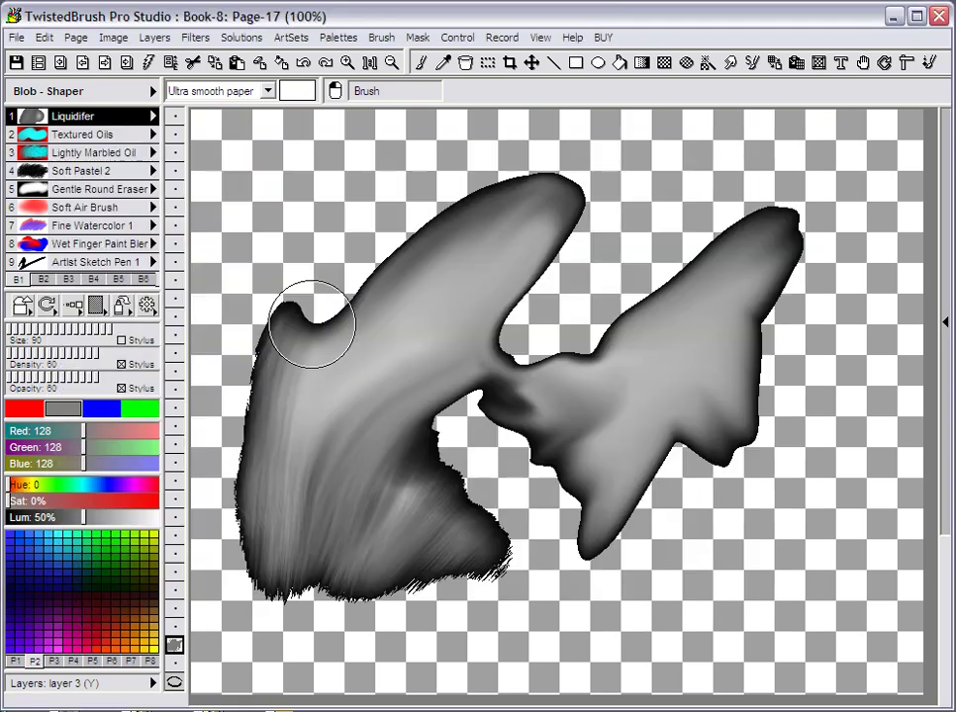
mouse_move(307, 318)
mouse_down()
mouse_move(256, 359)
mouse_move(288, 373)
mouse_move(262, 594)
mouse_move(358, 606)
mouse_move(314, 580)
mouse_move(546, 580)
mouse_move(495, 519)
mouse_move(519, 537)
mouse_move(514, 401)
mouse_move(544, 409)
mouse_move(507, 512)
mouse_move(476, 436)
mouse_move(623, 495)
mouse_move(730, 451)
mouse_move(757, 316)
mouse_move(548, 347)
mouse_move(452, 337)
mouse_move(435, 177)
mouse_move(439, 211)
mouse_move(325, 288)
mouse_move(473, 347)
mouse_move(388, 304)
mouse_move(390, 352)
mouse_move(482, 281)
mouse_move(503, 330)
mouse_move(501, 322)
mouse_move(465, 328)
mouse_move(424, 304)
mouse_move(494, 304)
mouse_move(732, 217)
mouse_move(687, 302)
mouse_move(831, 217)
mouse_move(703, 319)
mouse_move(539, 264)
mouse_move(655, 481)
mouse_move(541, 495)
mouse_move(381, 465)
mouse_move(378, 409)
mouse_move(344, 559)
mouse_move(287, 431)
mouse_move(265, 341)
mouse_move(363, 295)
mouse_move(367, 426)
mouse_up()
mouse_move(670, 183)
mouse_down()
mouse_move(631, 168)
mouse_move(647, 186)
mouse_move(579, 203)
mouse_move(539, 175)
mouse_move(589, 196)
mouse_move(595, 210)
mouse_move(563, 206)
mouse_up()
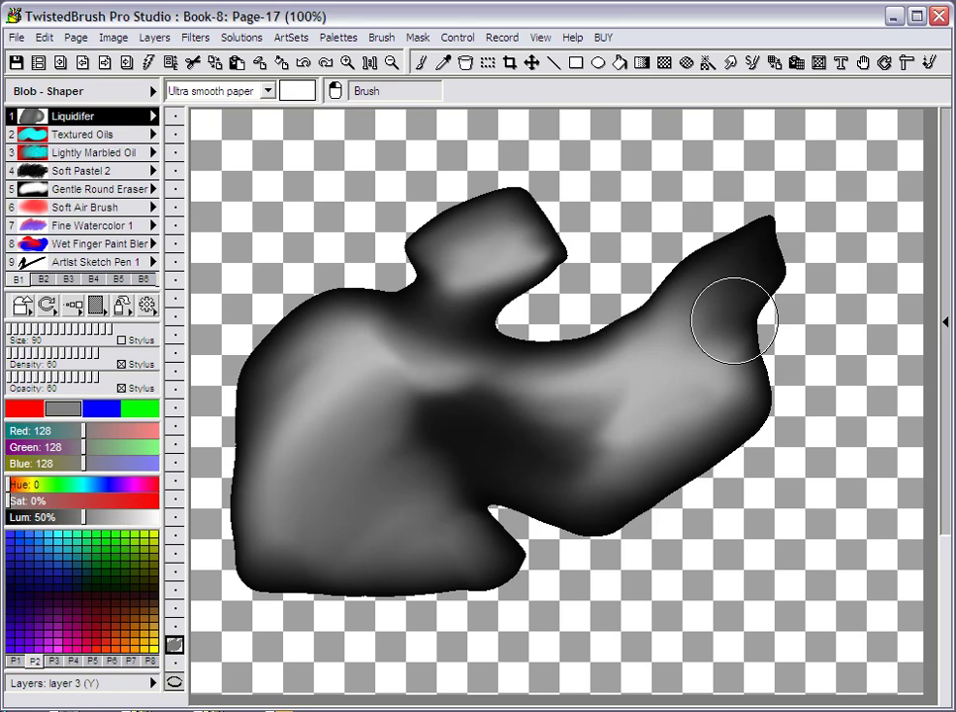
mouse_move(725, 196)
mouse_down()
mouse_move(678, 222)
mouse_move(675, 256)
mouse_move(783, 269)
mouse_move(735, 266)
mouse_move(676, 237)
mouse_move(707, 295)
mouse_move(720, 287)
mouse_move(686, 259)
mouse_move(723, 282)
mouse_move(695, 180)
mouse_up()
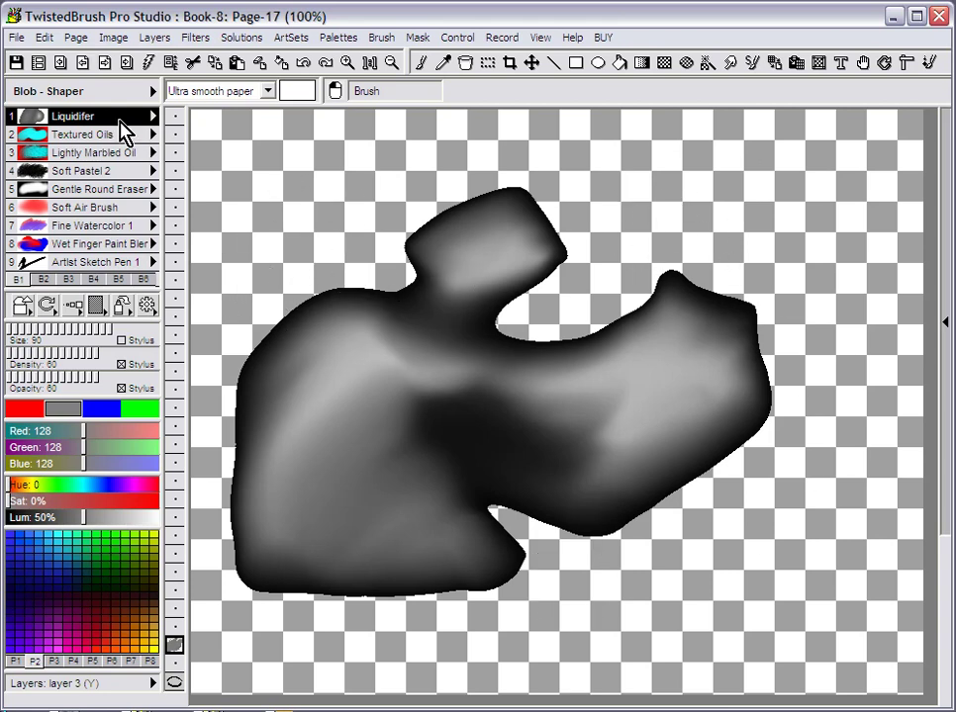
Raise the surface along the blob's upper-left shoulder with the Soft Raise brush from Blob - Surface Modeler.
click(91, 91)
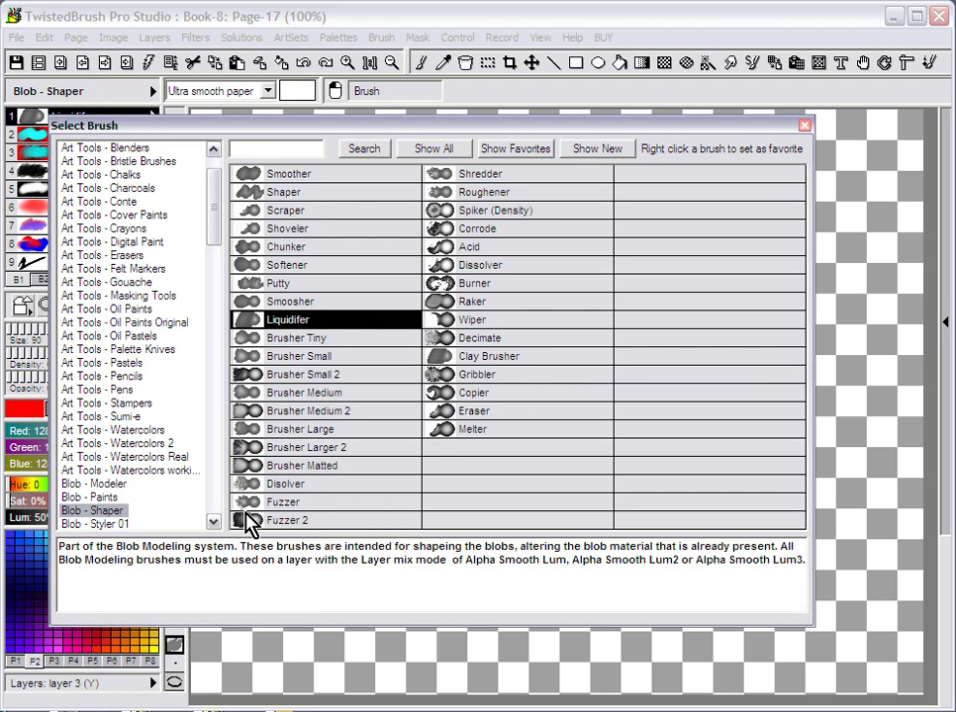
click(214, 522)
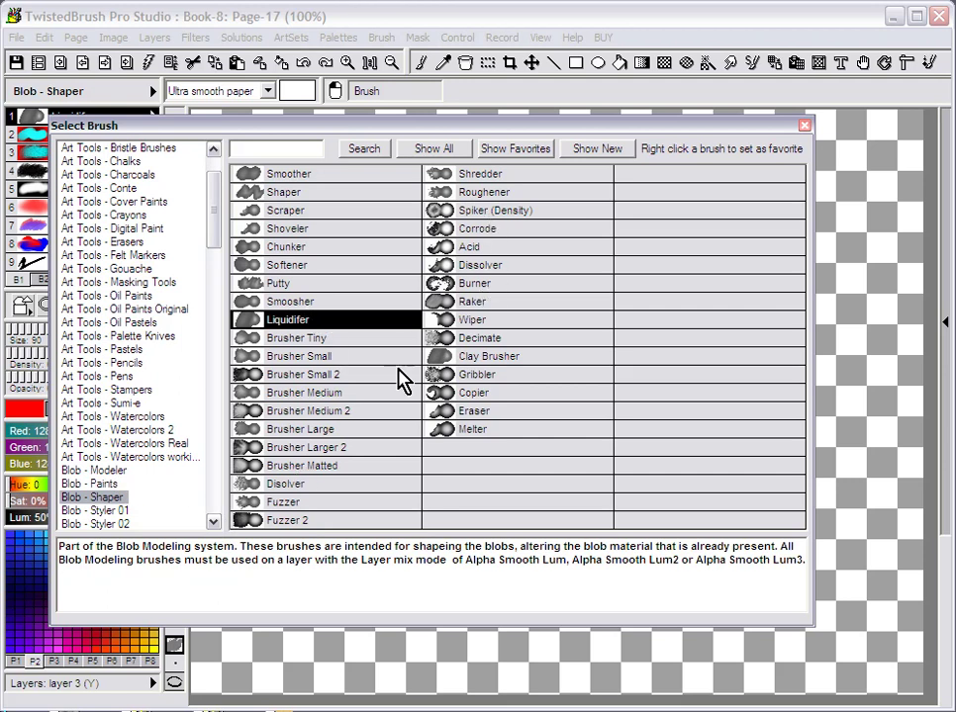
click(212, 521)
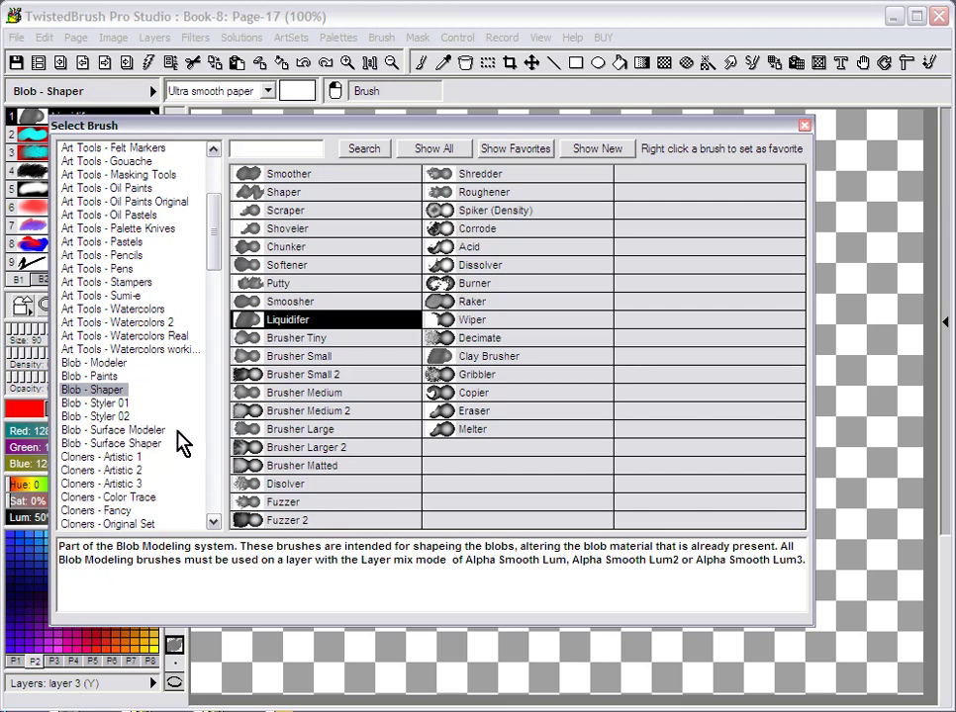
click(158, 431)
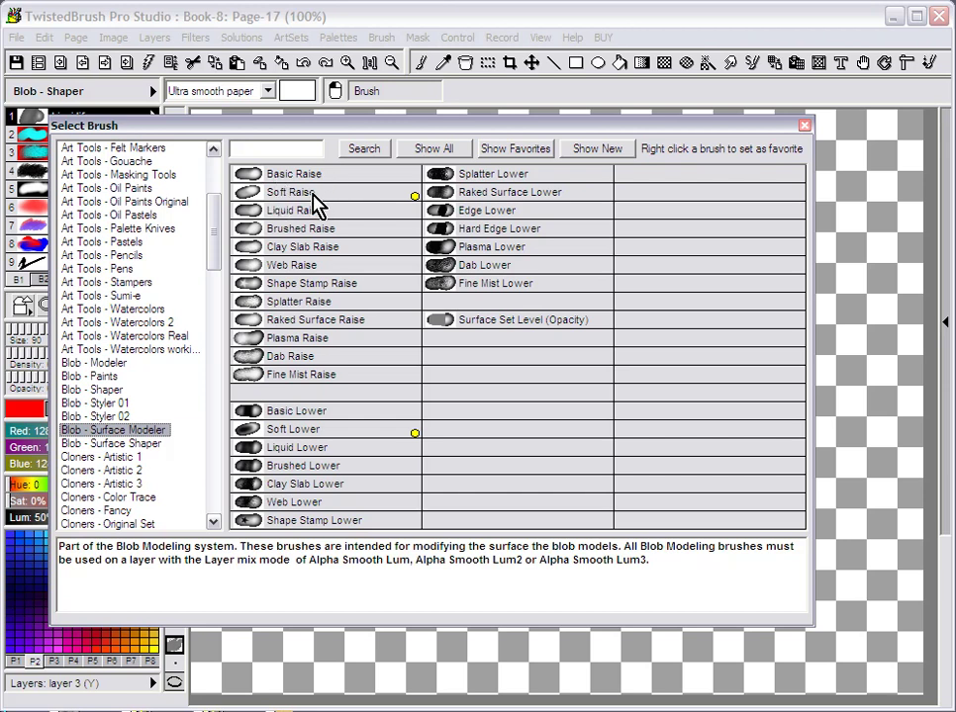
click(317, 195)
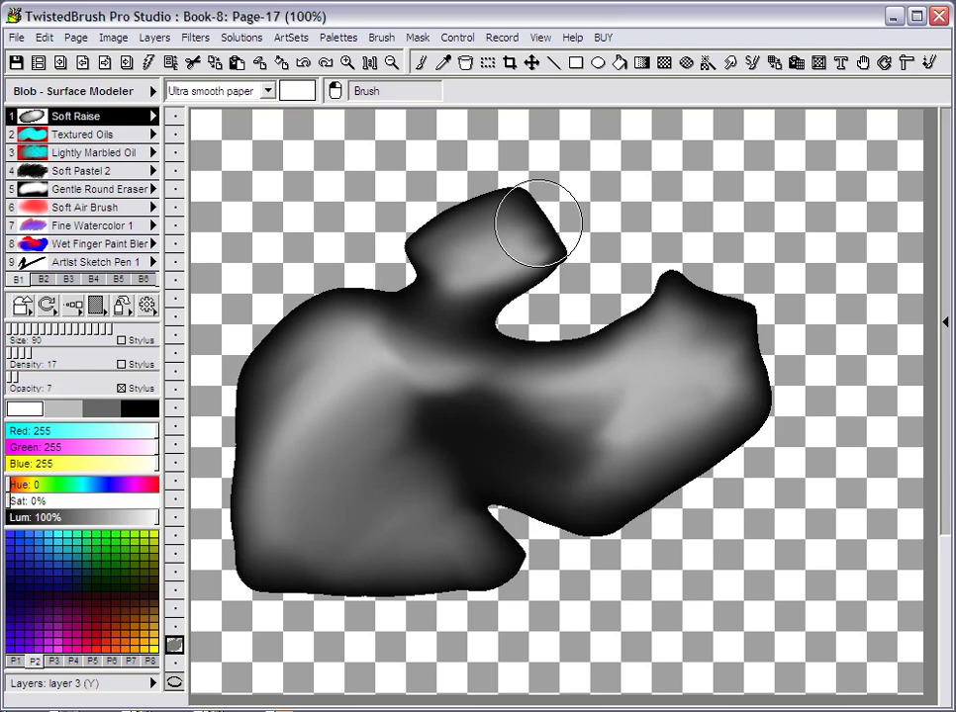
mouse_move(284, 335)
mouse_down()
mouse_move(346, 290)
mouse_move(288, 326)
mouse_move(353, 309)
mouse_move(279, 347)
mouse_move(296, 326)
mouse_move(379, 306)
mouse_move(302, 358)
mouse_up()
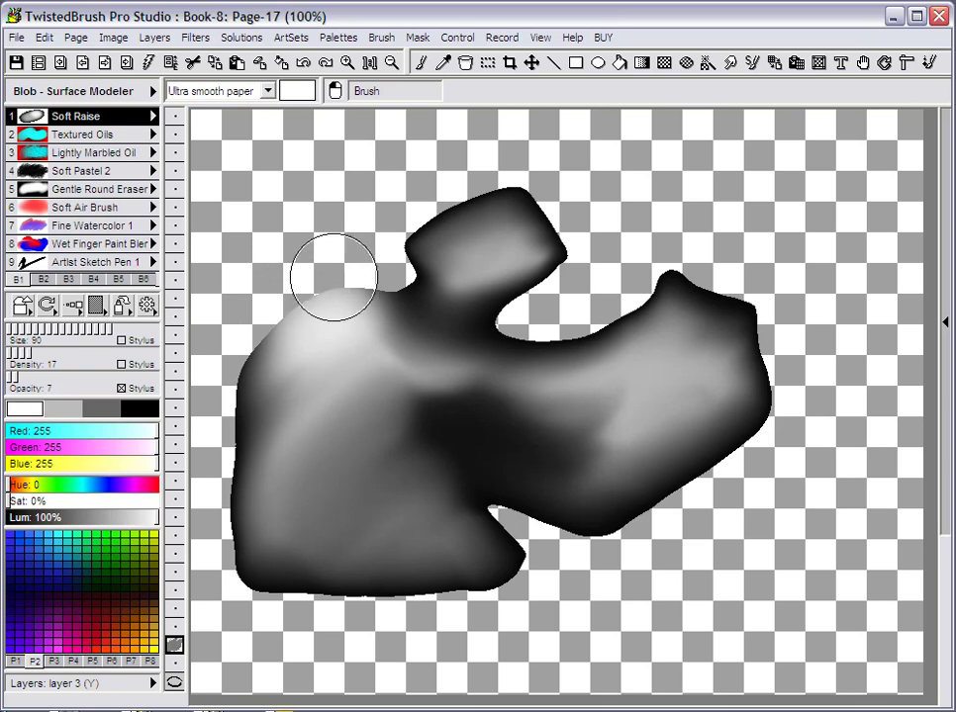
mouse_move(324, 296)
mouse_down()
mouse_move(294, 322)
mouse_move(306, 331)
mouse_move(251, 436)
mouse_move(249, 404)
mouse_move(288, 309)
mouse_move(230, 386)
mouse_up()
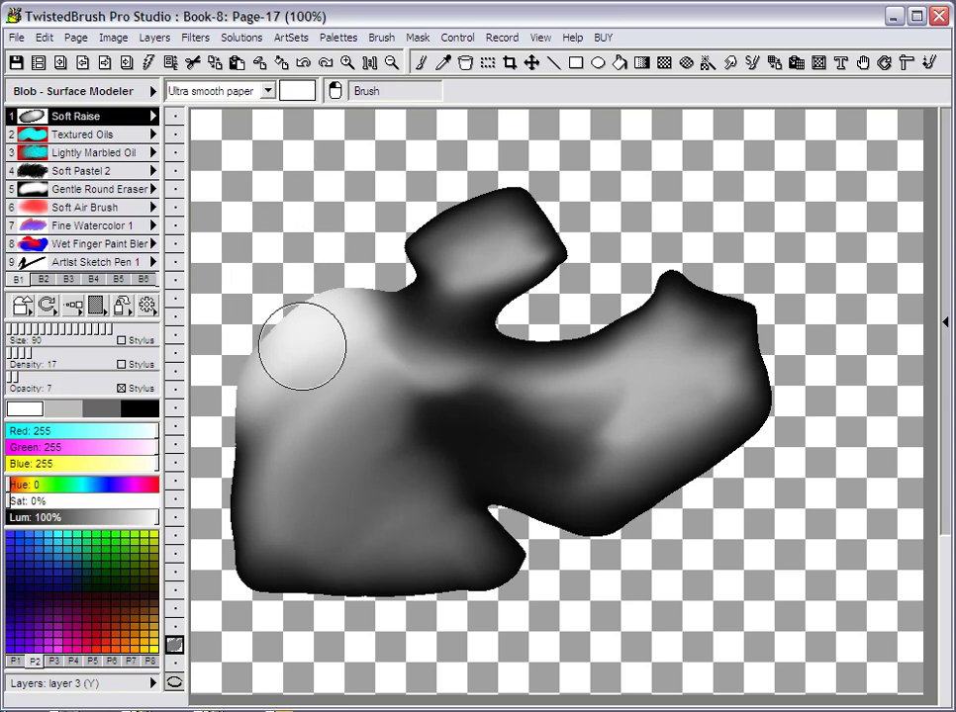
Lower the surface around the blob's upper knob, bottom and right-hand edges with the Soft Lower brush.
click(94, 91)
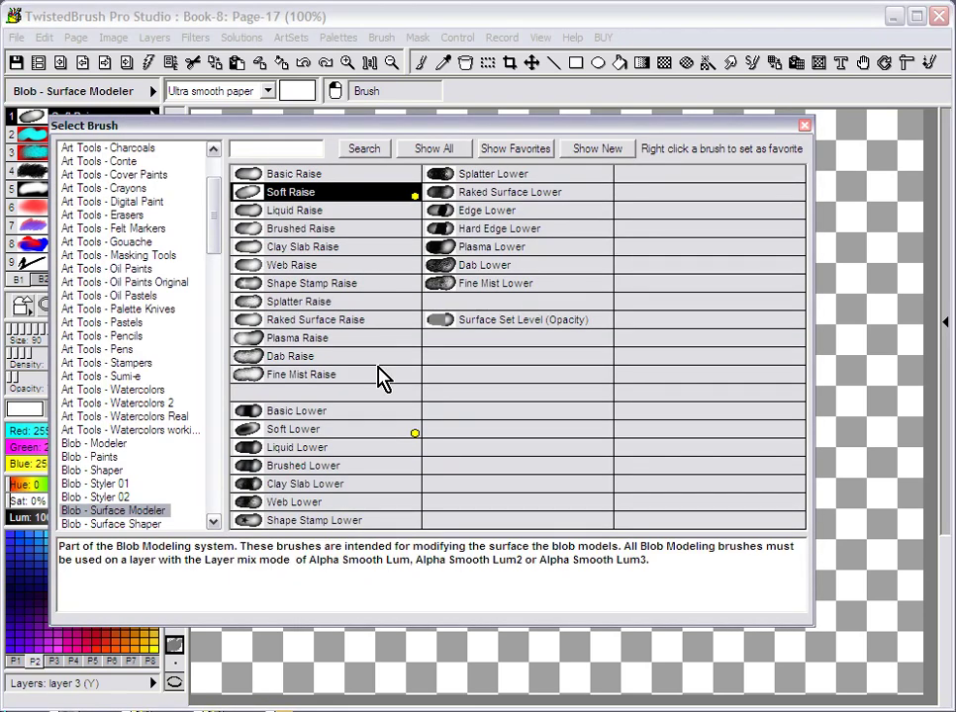
click(337, 434)
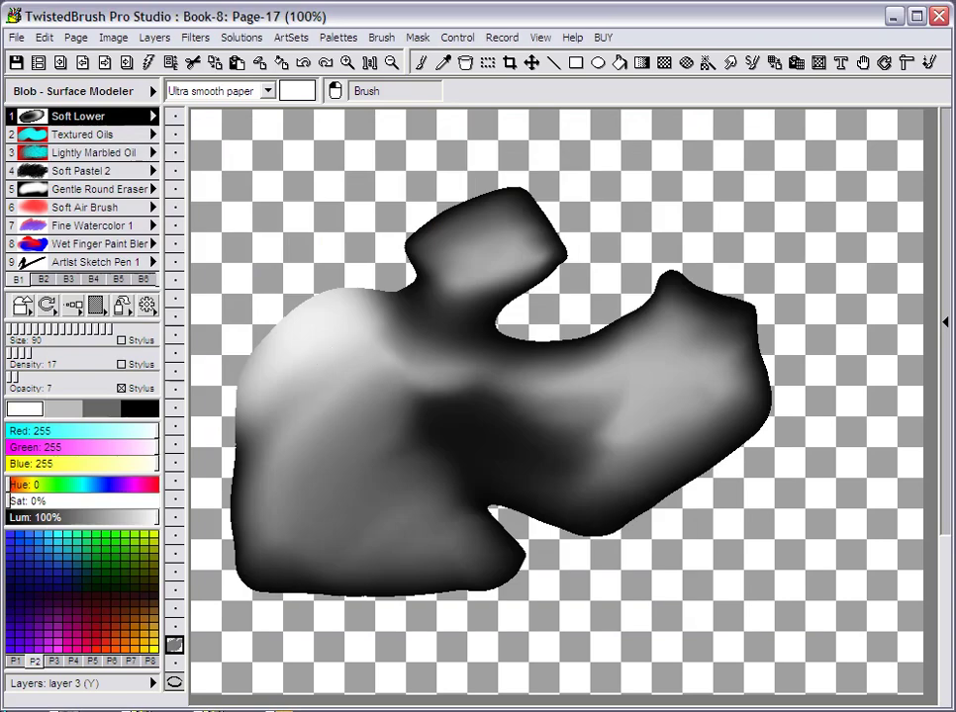
mouse_move(479, 304)
mouse_down()
mouse_move(550, 249)
mouse_move(505, 277)
mouse_move(539, 297)
mouse_up()
mouse_move(636, 432)
mouse_down()
mouse_move(620, 472)
mouse_move(744, 431)
mouse_move(571, 504)
mouse_move(598, 481)
mouse_move(559, 486)
mouse_move(463, 540)
mouse_move(305, 565)
mouse_move(325, 593)
mouse_move(531, 531)
mouse_move(774, 284)
mouse_move(670, 277)
mouse_move(785, 352)
mouse_move(616, 320)
mouse_move(713, 319)
mouse_up()
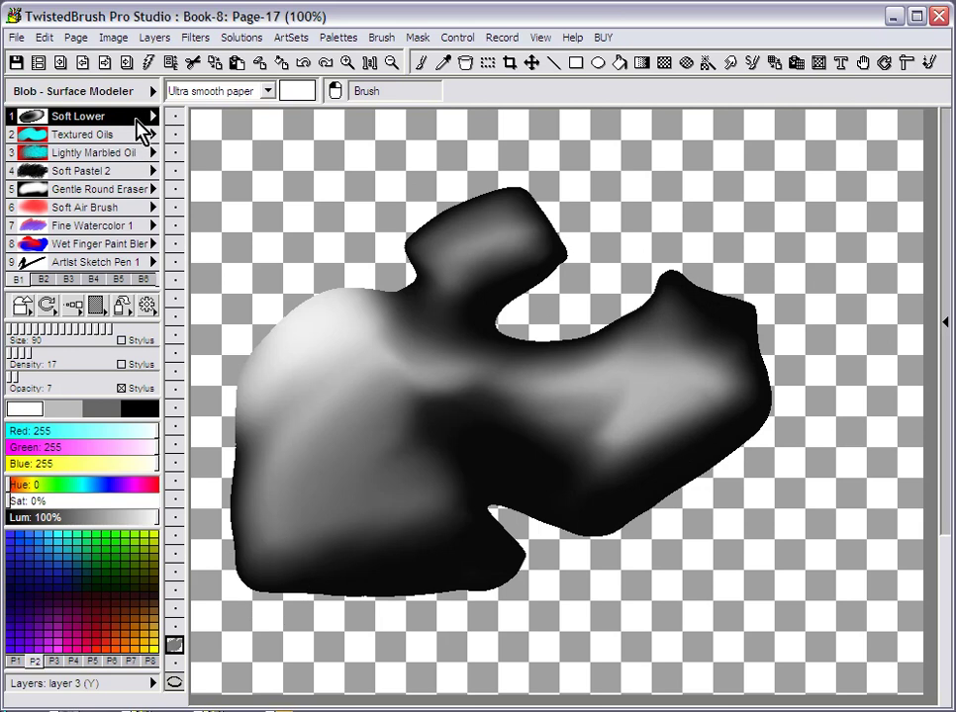
Smooth the tonal transitions across the blob's shoulder, neck and right lobe with the Surface Smoother brush from Blob - Surface Shaper.
click(129, 125)
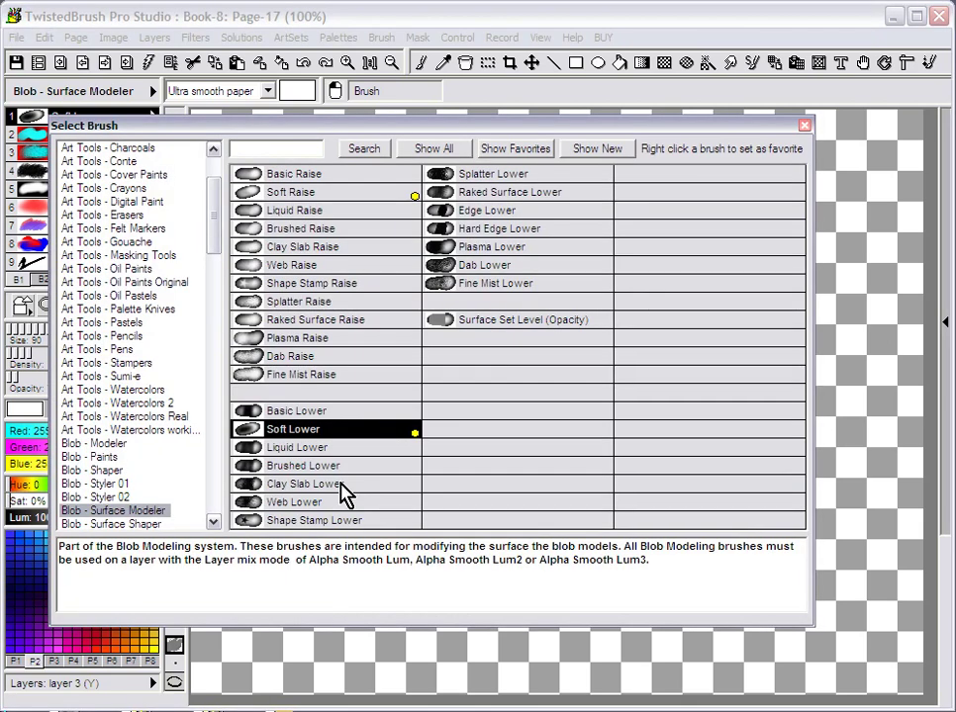
click(213, 521)
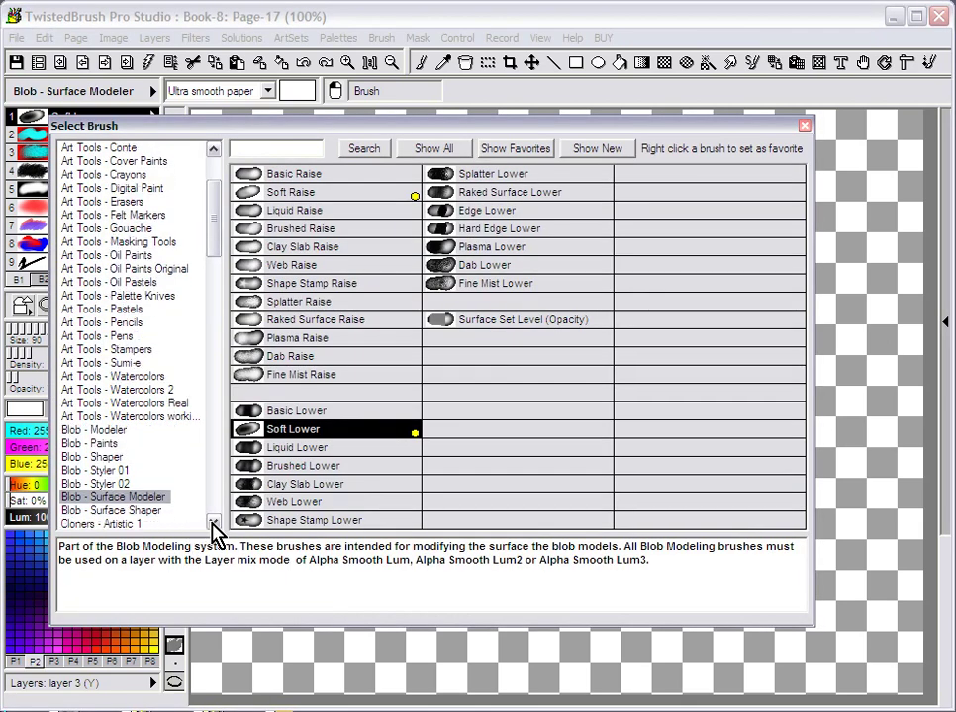
click(147, 511)
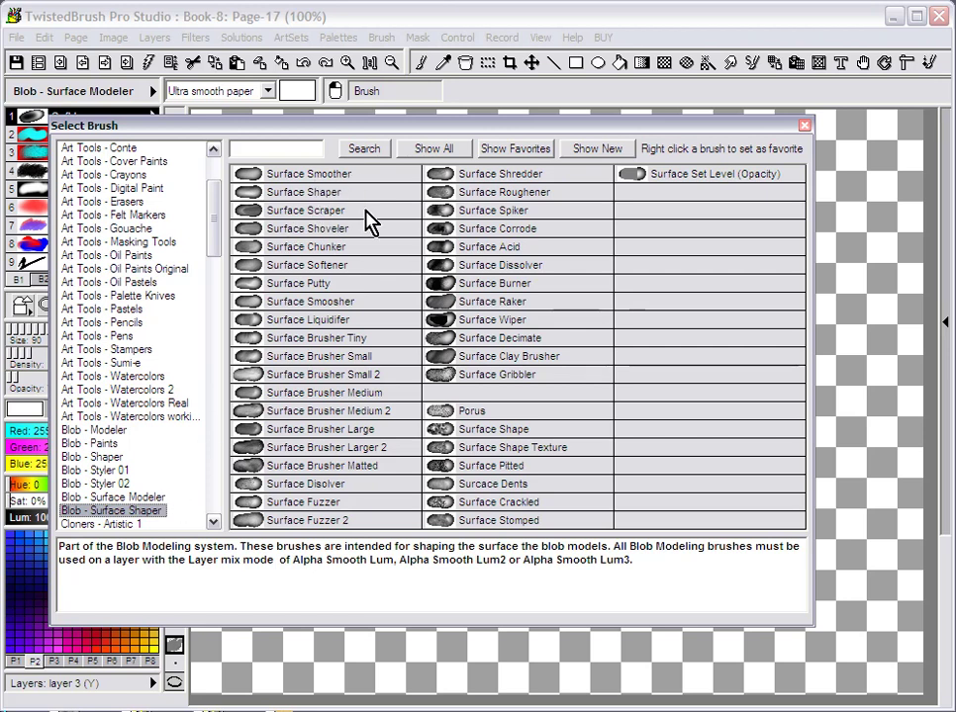
click(339, 181)
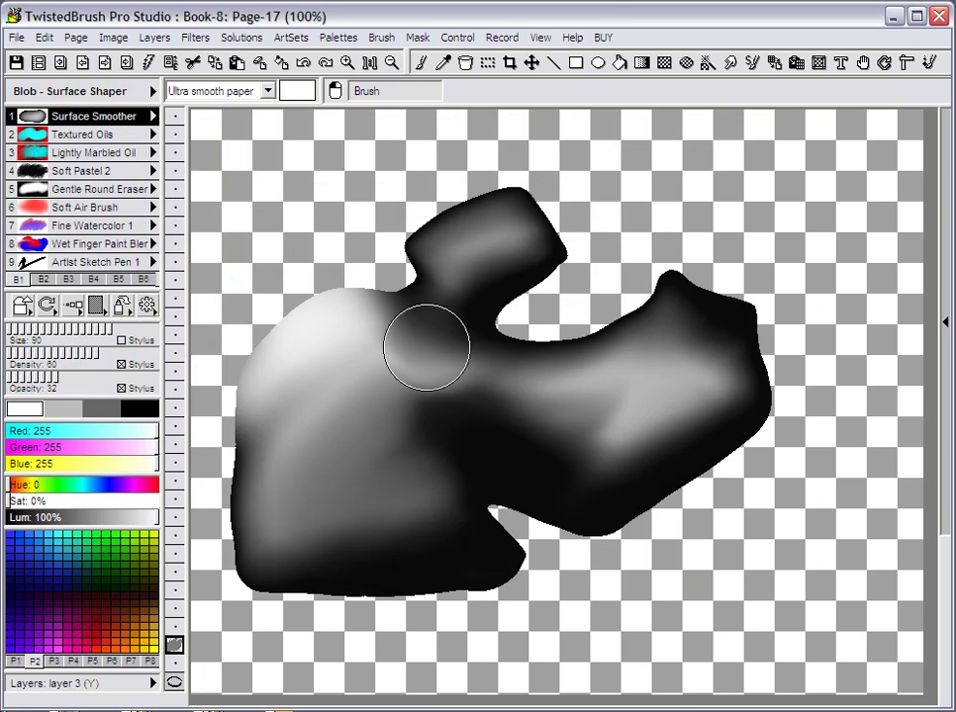
mouse_move(375, 364)
mouse_down()
mouse_move(407, 333)
mouse_move(458, 311)
mouse_move(305, 334)
mouse_move(325, 349)
mouse_move(430, 291)
mouse_move(400, 295)
mouse_move(329, 340)
mouse_move(347, 396)
mouse_move(407, 426)
mouse_move(355, 461)
mouse_move(358, 363)
mouse_move(390, 379)
mouse_move(579, 392)
mouse_move(596, 409)
mouse_move(547, 376)
mouse_move(717, 408)
mouse_move(723, 376)
mouse_move(615, 363)
mouse_move(665, 333)
mouse_move(725, 385)
mouse_move(637, 379)
mouse_move(653, 446)
mouse_move(493, 457)
mouse_move(716, 410)
mouse_move(409, 352)
mouse_move(290, 360)
mouse_move(352, 295)
mouse_move(399, 332)
mouse_move(329, 305)
mouse_move(274, 407)
mouse_move(310, 419)
mouse_move(291, 519)
mouse_move(477, 489)
mouse_move(521, 501)
mouse_move(327, 528)
mouse_move(334, 497)
mouse_move(457, 357)
mouse_move(384, 382)
mouse_move(494, 253)
mouse_move(482, 283)
mouse_up()
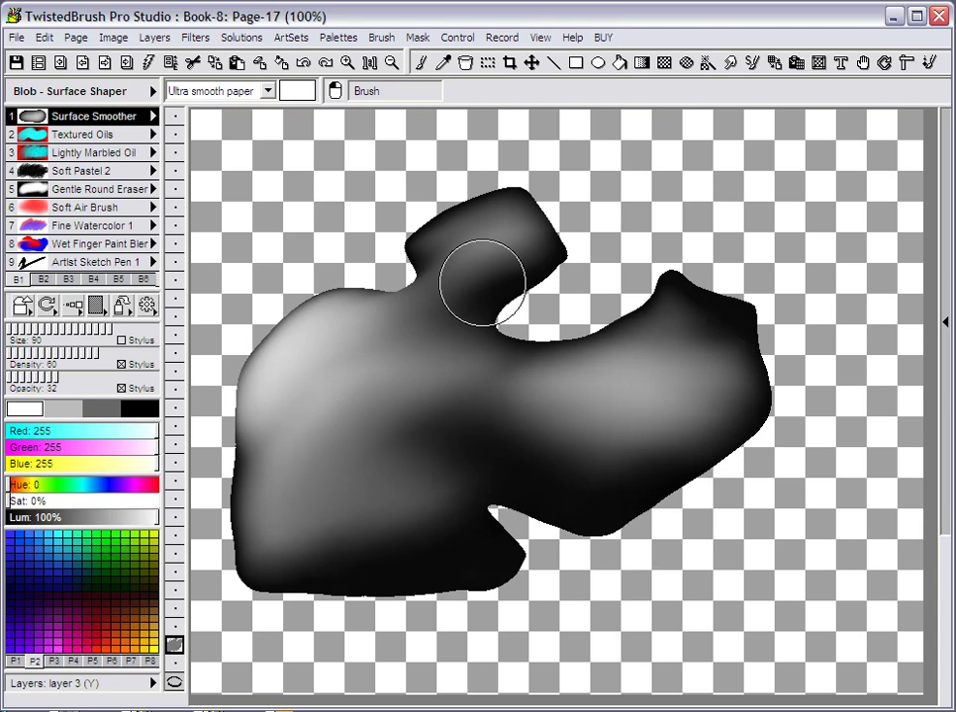
mouse_move(482, 283)
mouse_down()
mouse_move(647, 335)
mouse_move(619, 361)
mouse_move(610, 319)
mouse_move(551, 308)
mouse_move(550, 377)
mouse_move(577, 375)
mouse_move(597, 349)
mouse_up()
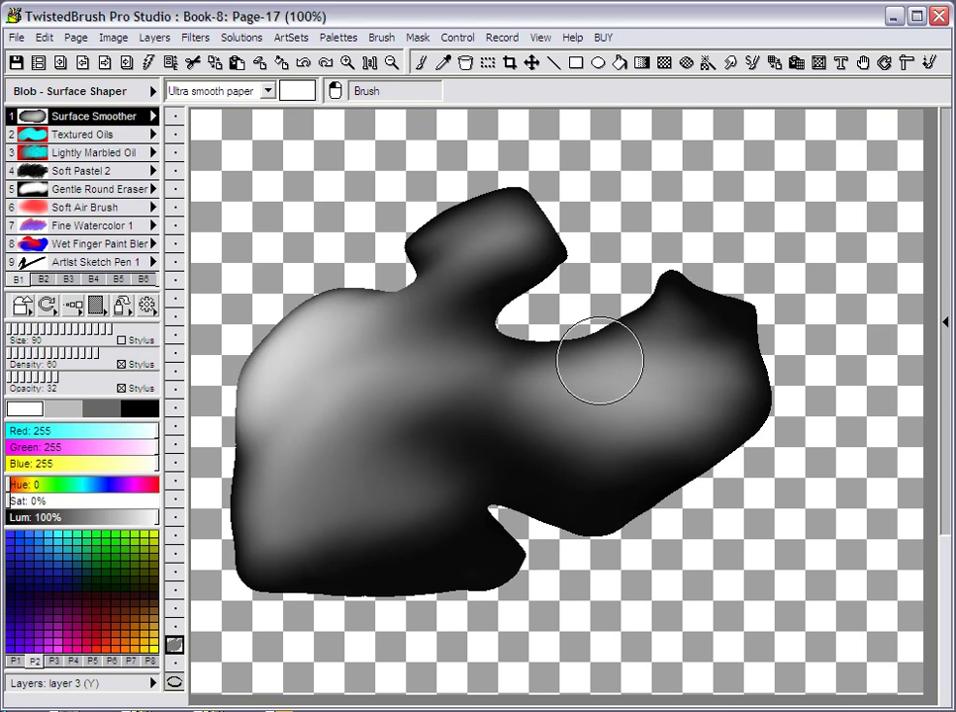